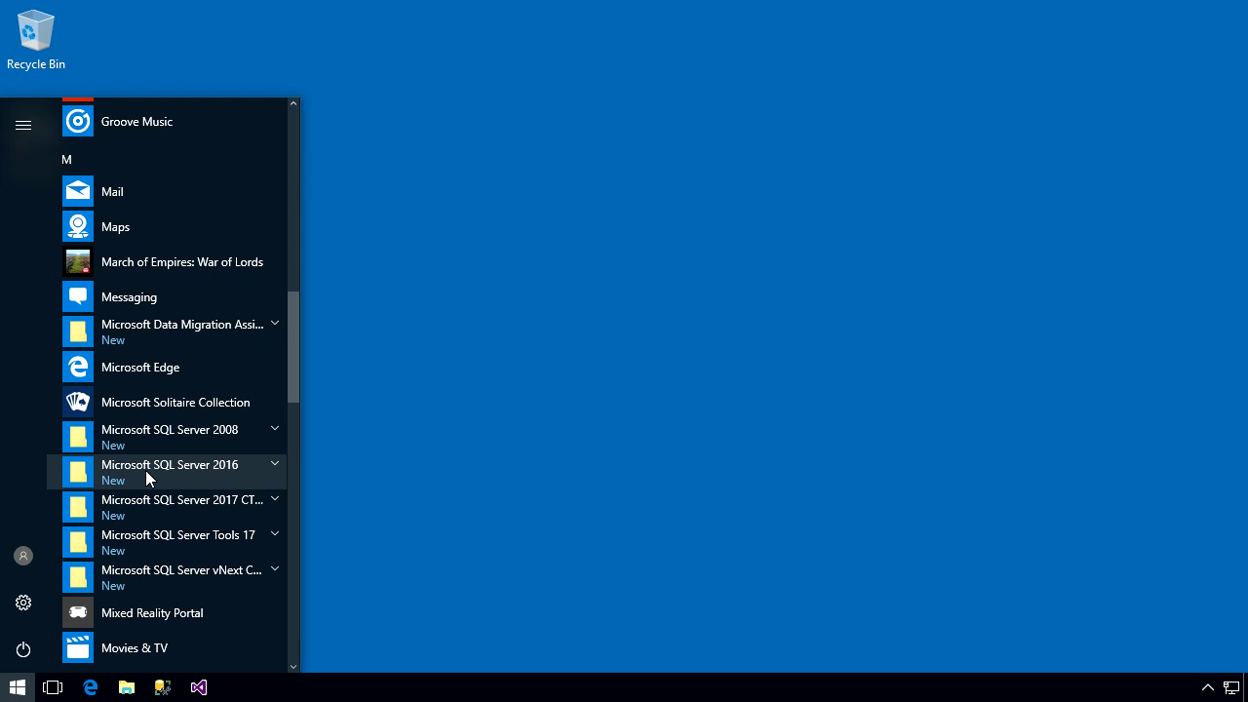
Launch SQL Server 2016 Configuration Manager from the Microsoft SQL Server 2016 program group and allow it to run
click(145, 470)
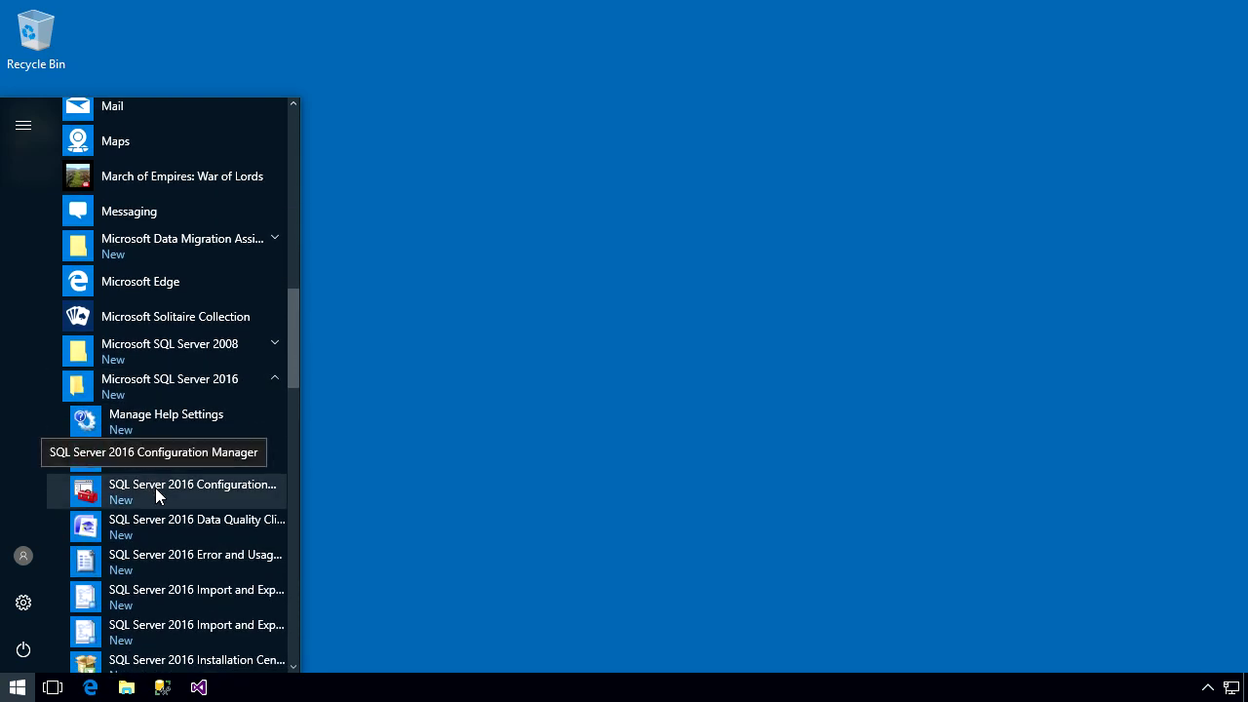
click(155, 487)
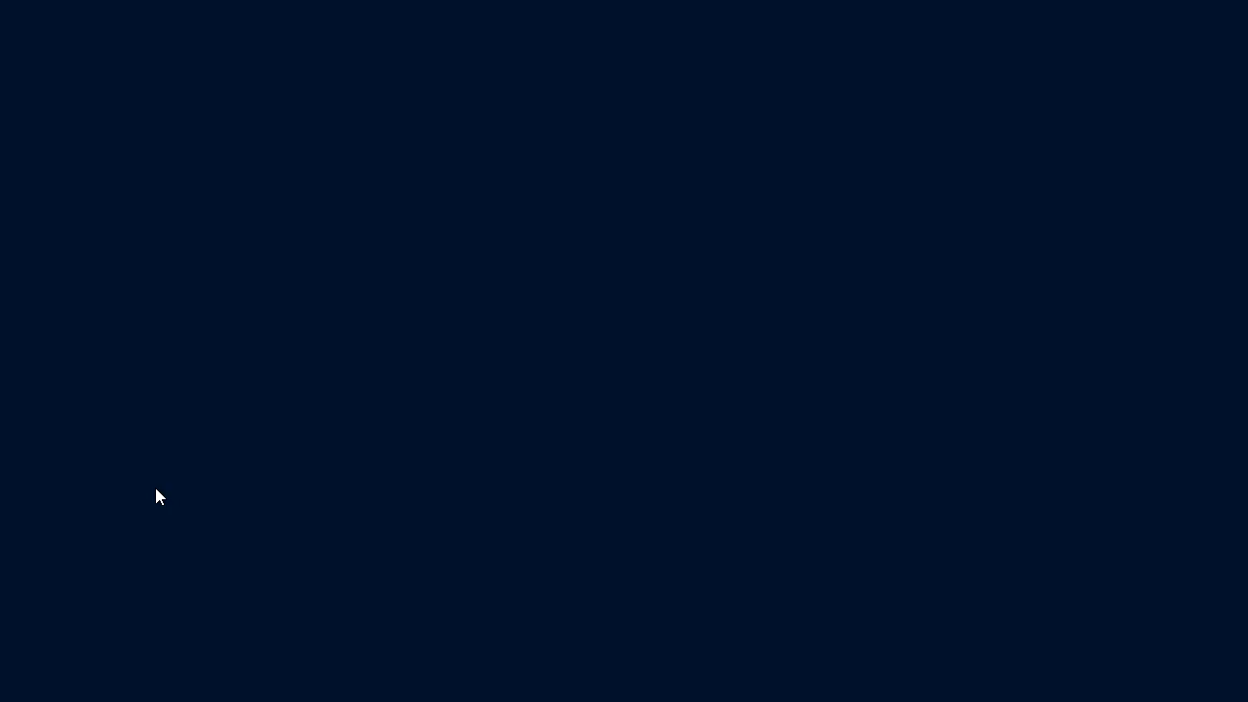
click(462, 471)
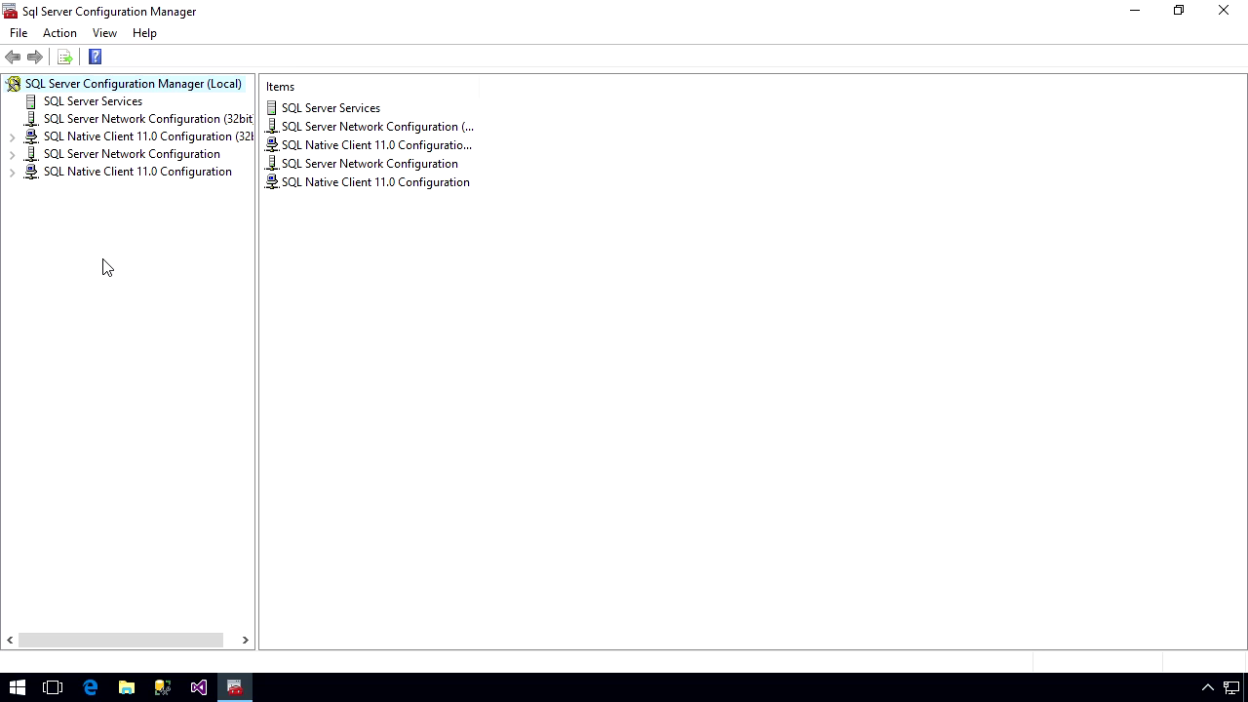
List the SQL Server Services and widen the Name and Log On As columns to show their full contents
click(82, 101)
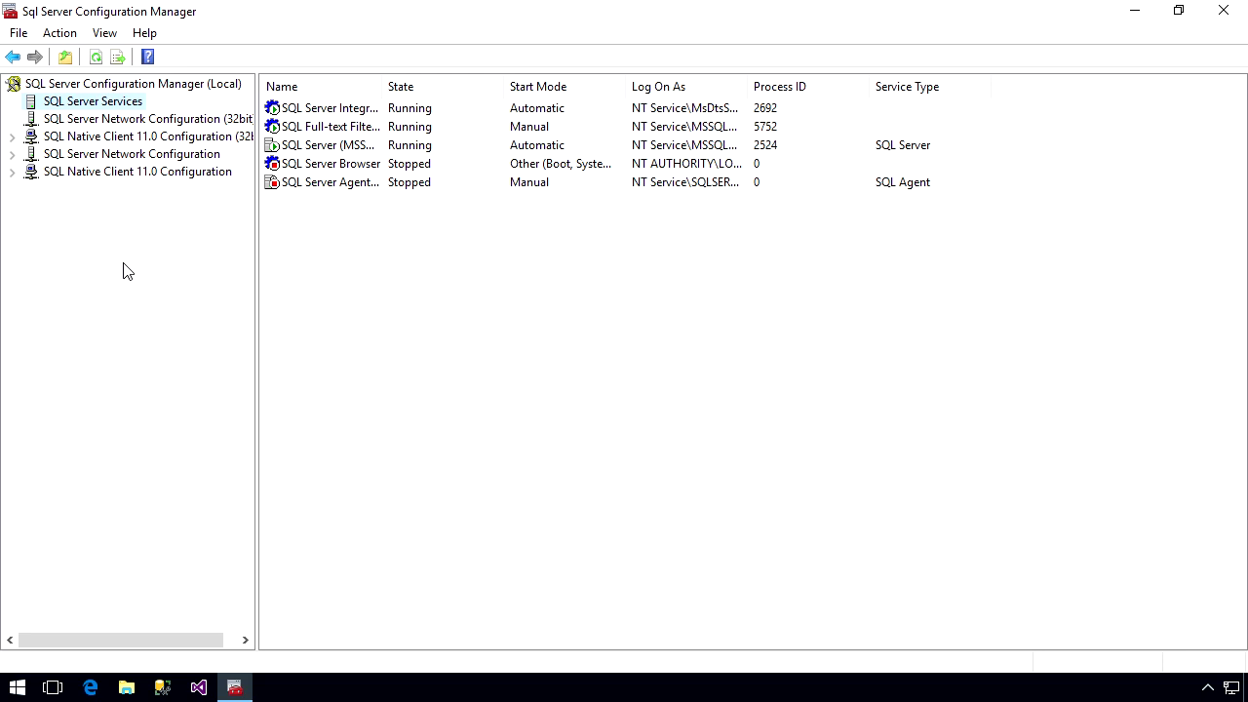
drag(384, 87, 582, 96)
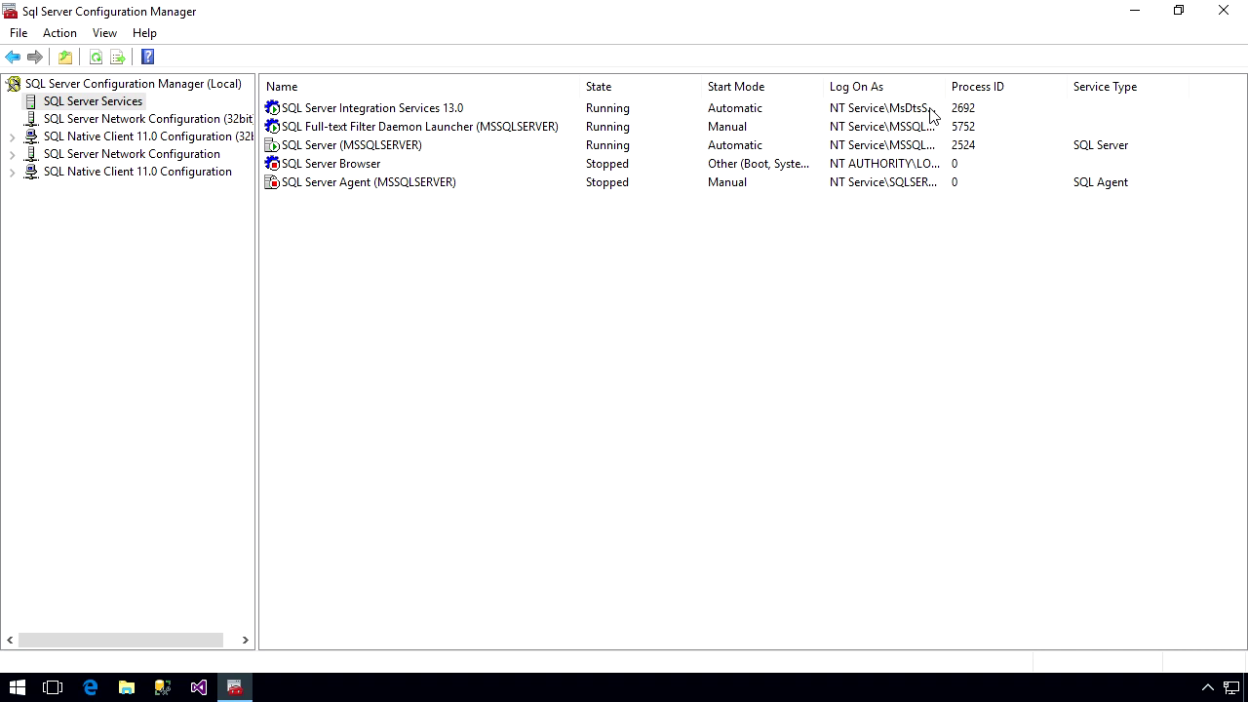
drag(947, 87, 1018, 90)
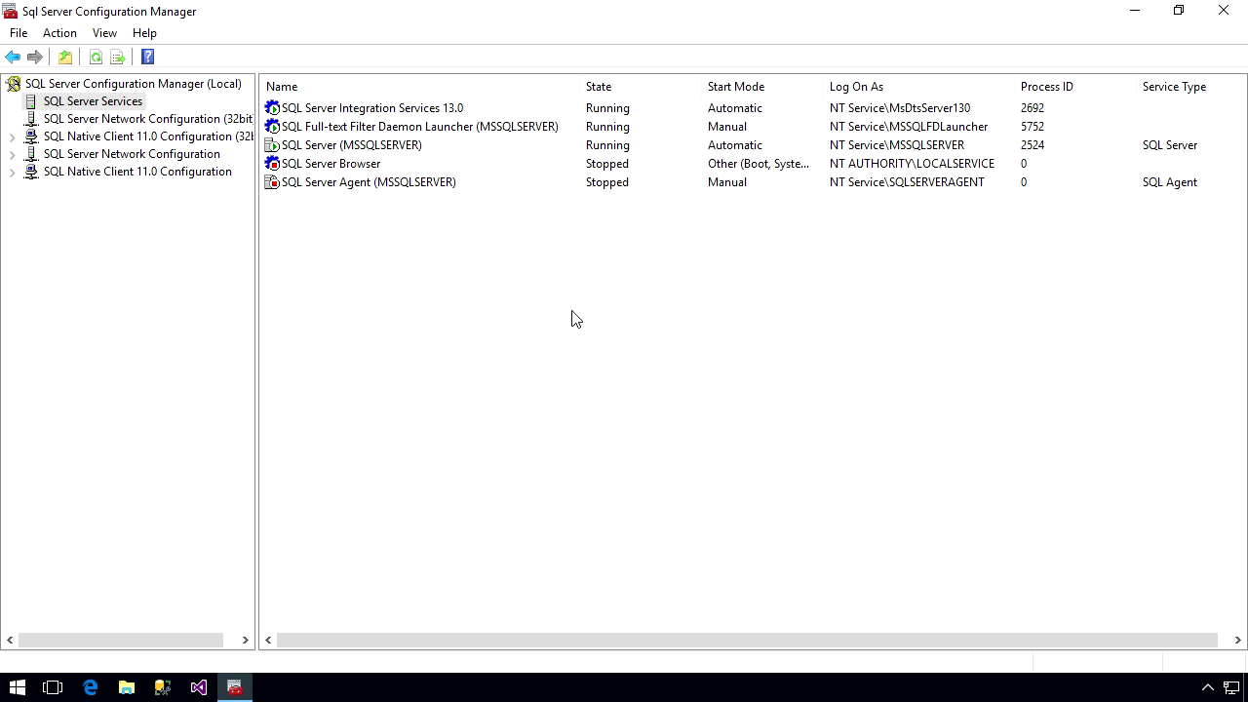
Look at the control commands available for the SQL Server (MSSQLSERVER) service without running any
click(324, 148)
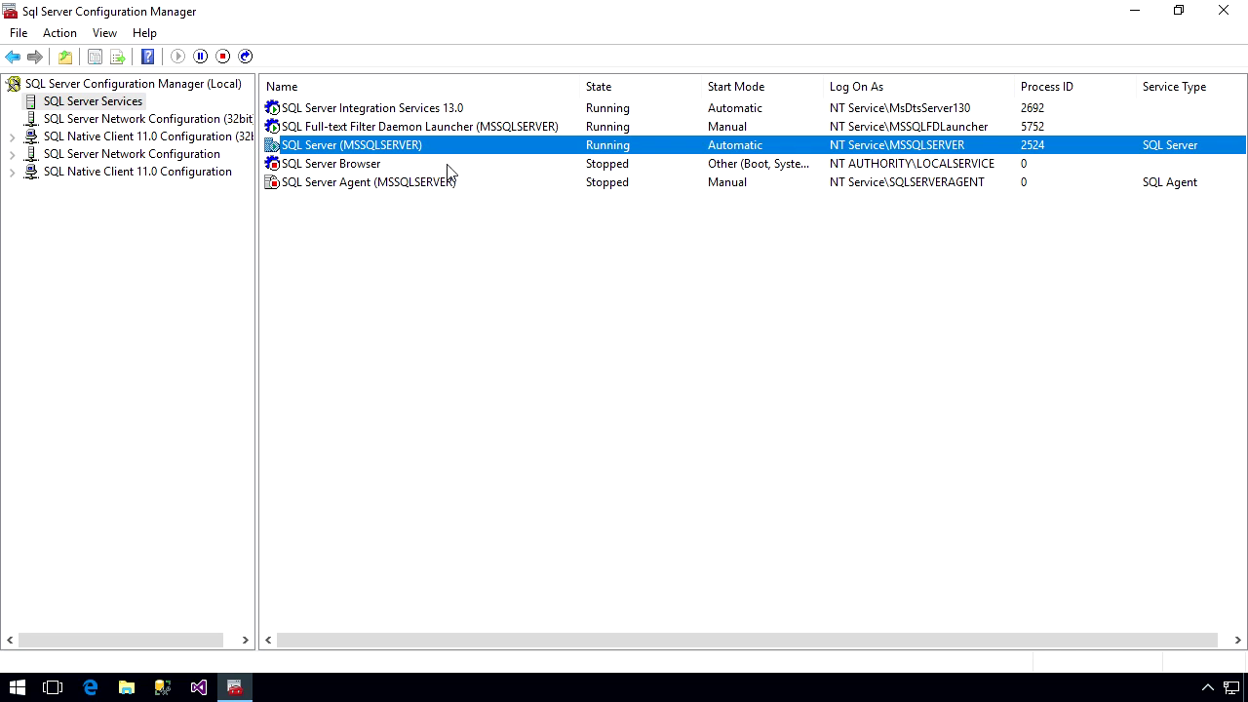
right_click(388, 150)
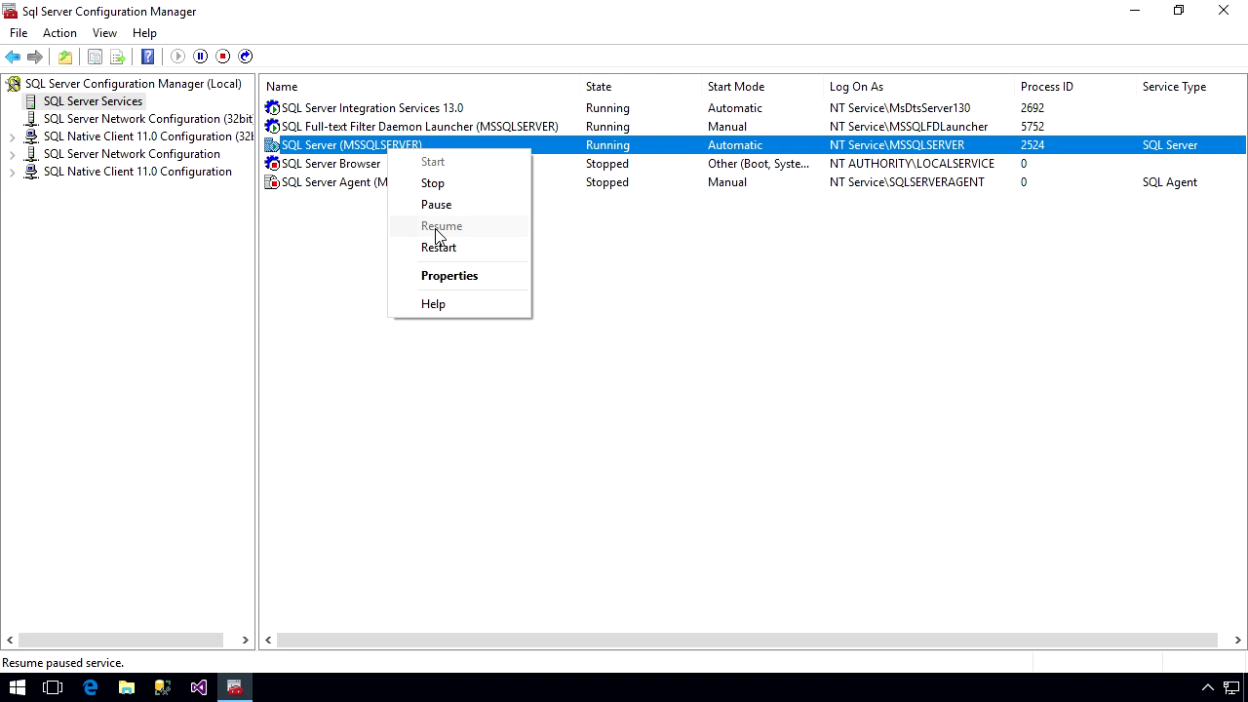
click(311, 210)
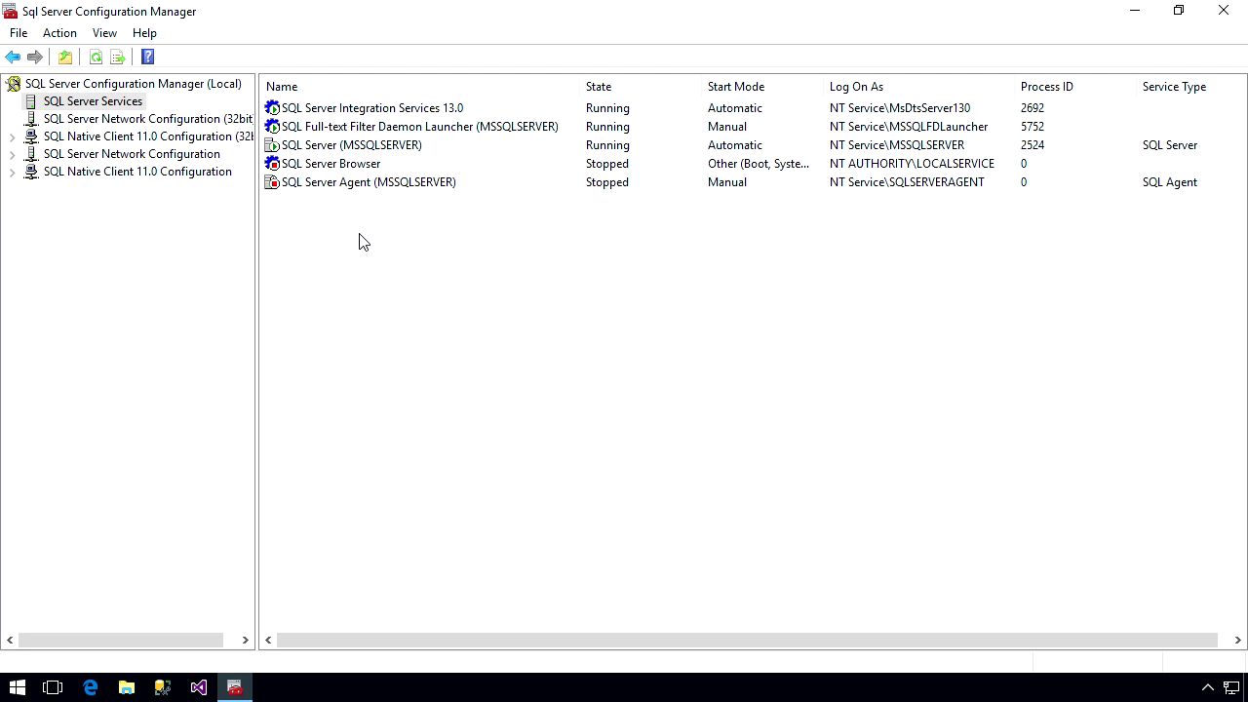
Review the Service, FILESTREAM, Startup Parameters and Advanced properties of the SQL Server (MSSQLSERVER) service, closing them without changes
right_click(360, 146)
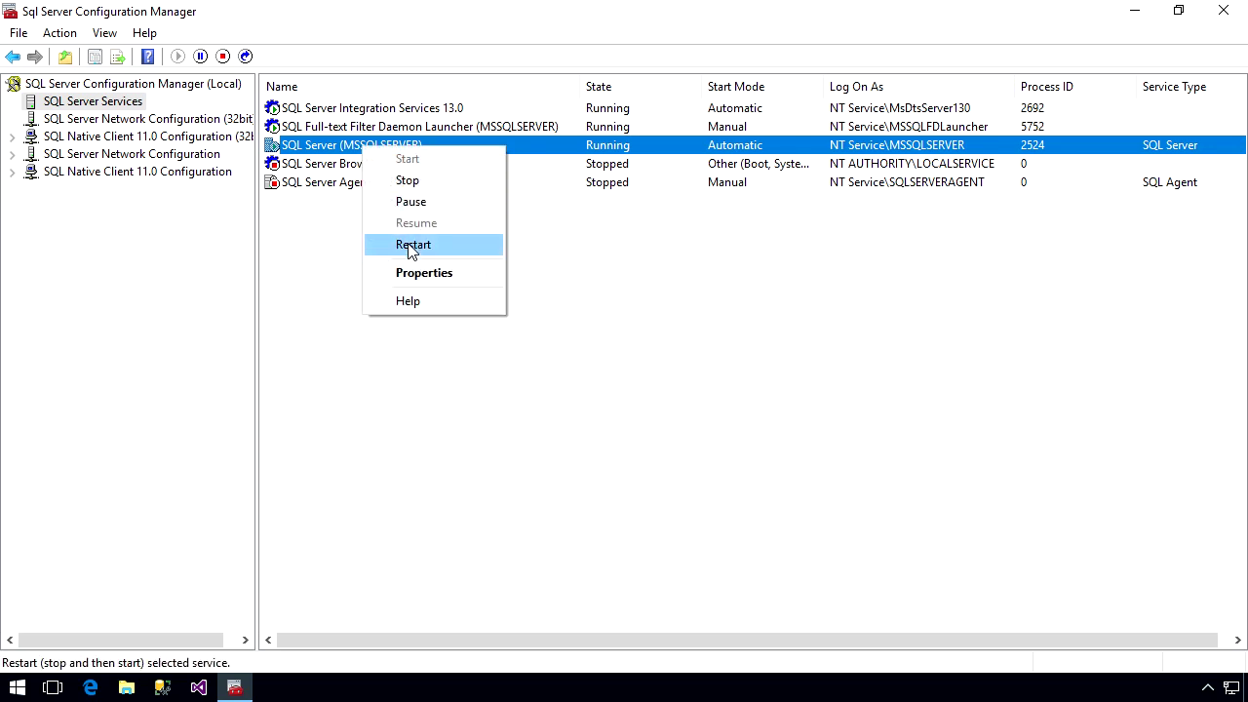
click(419, 274)
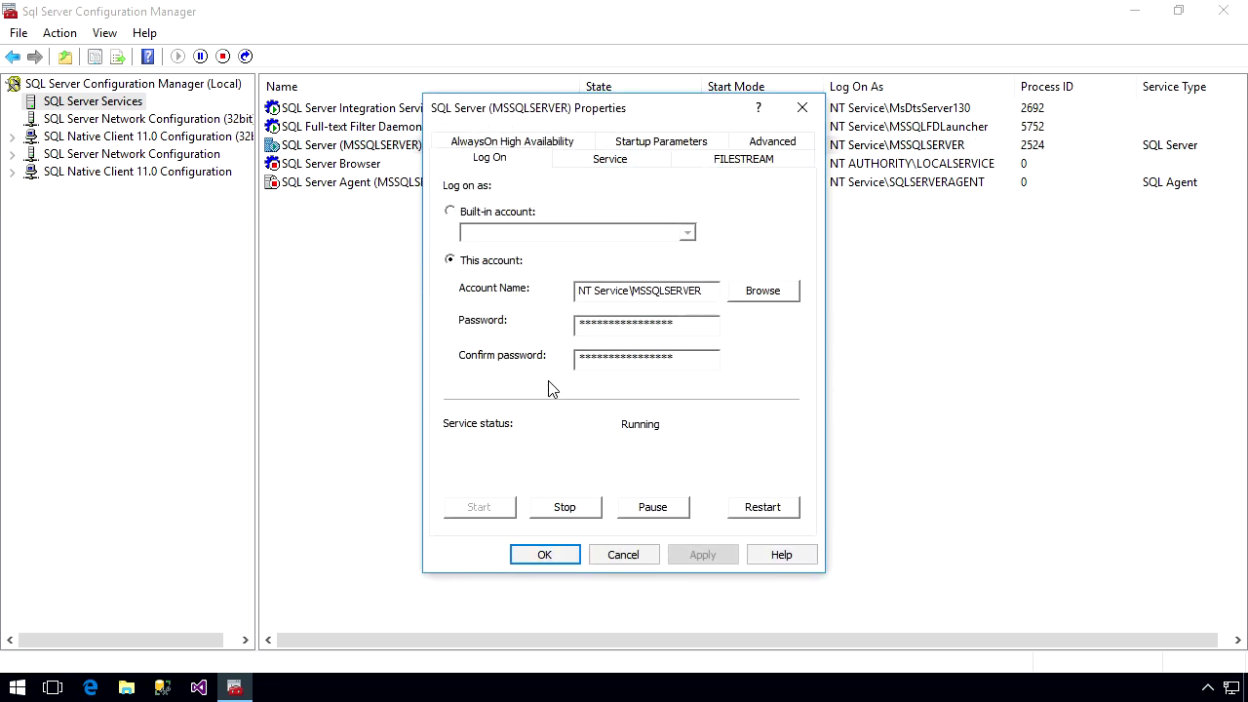
click(607, 162)
click(728, 162)
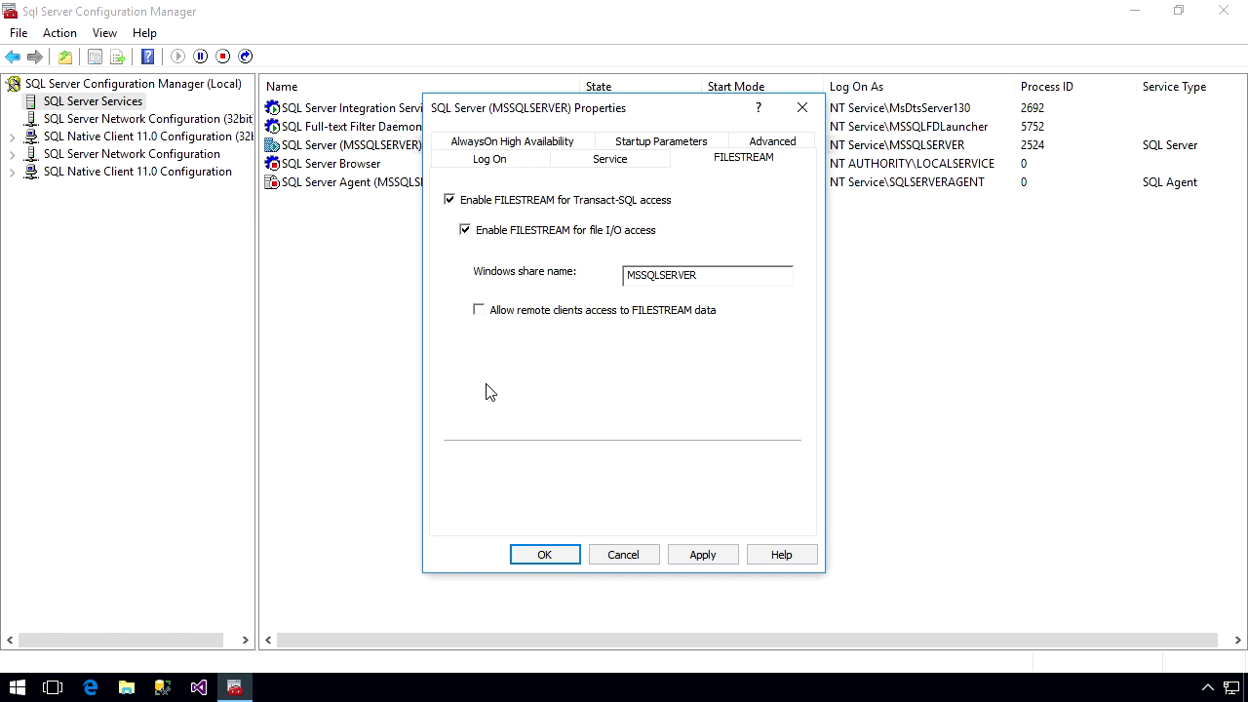
click(648, 142)
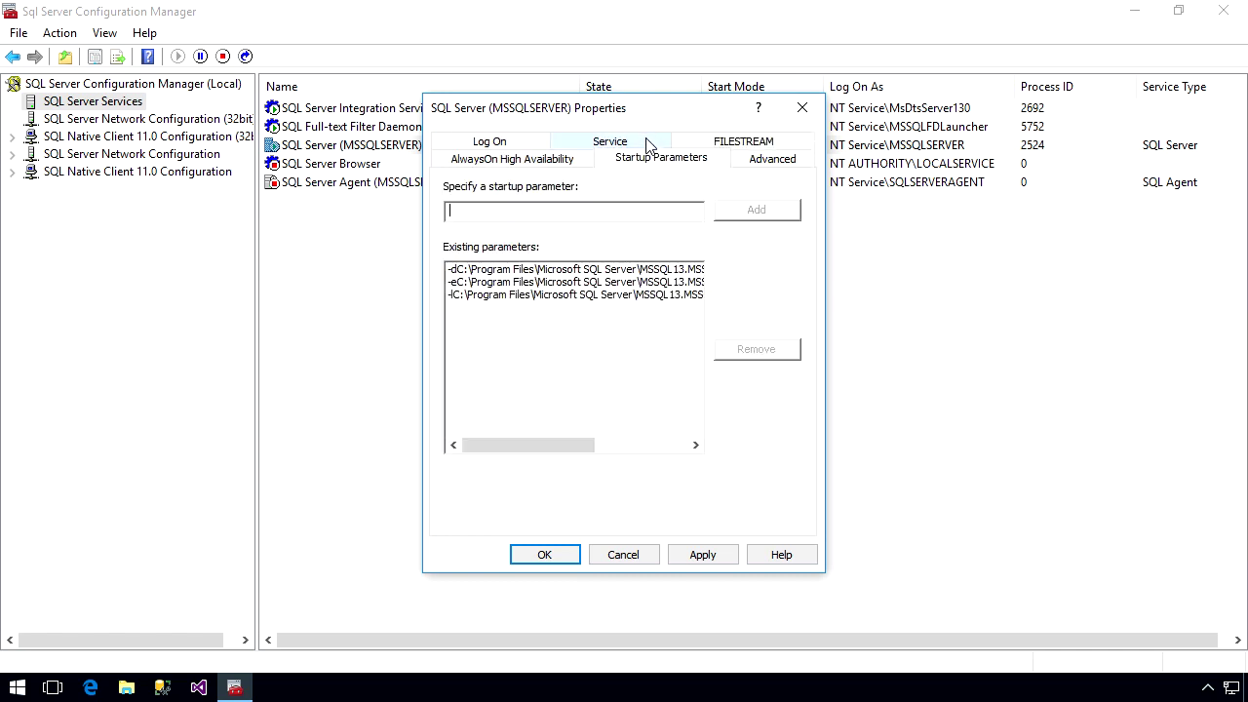
click(769, 154)
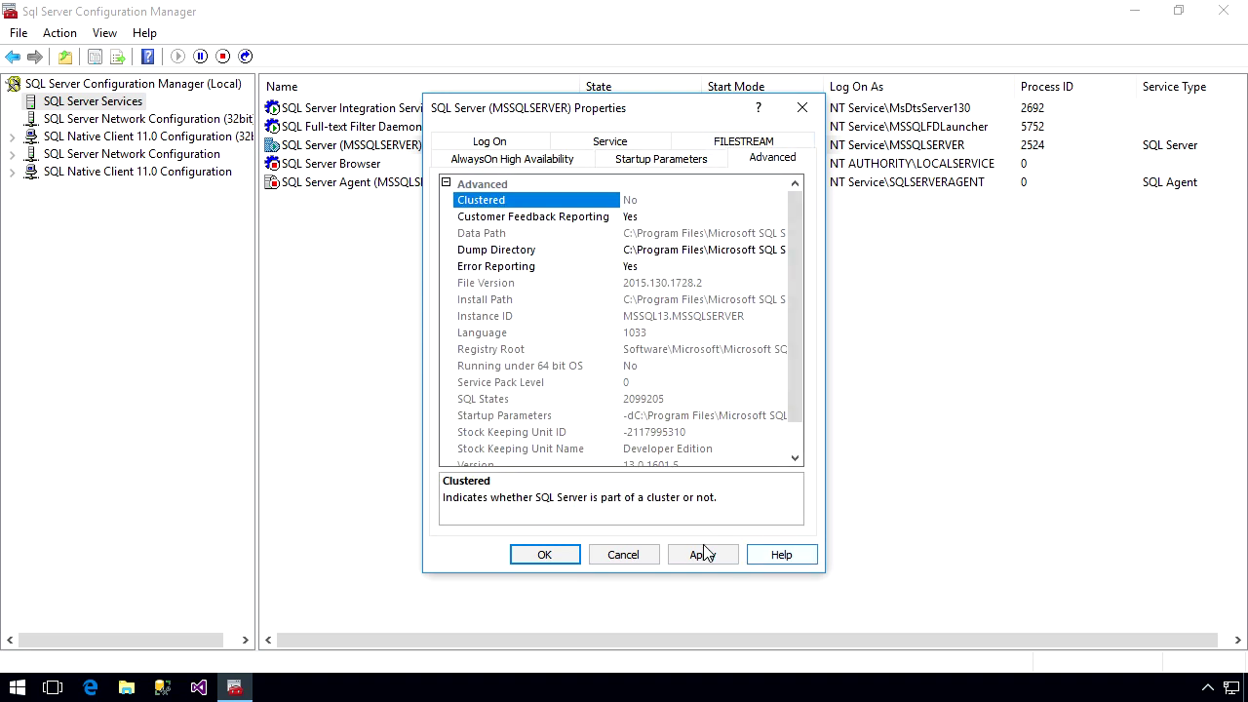
click(623, 554)
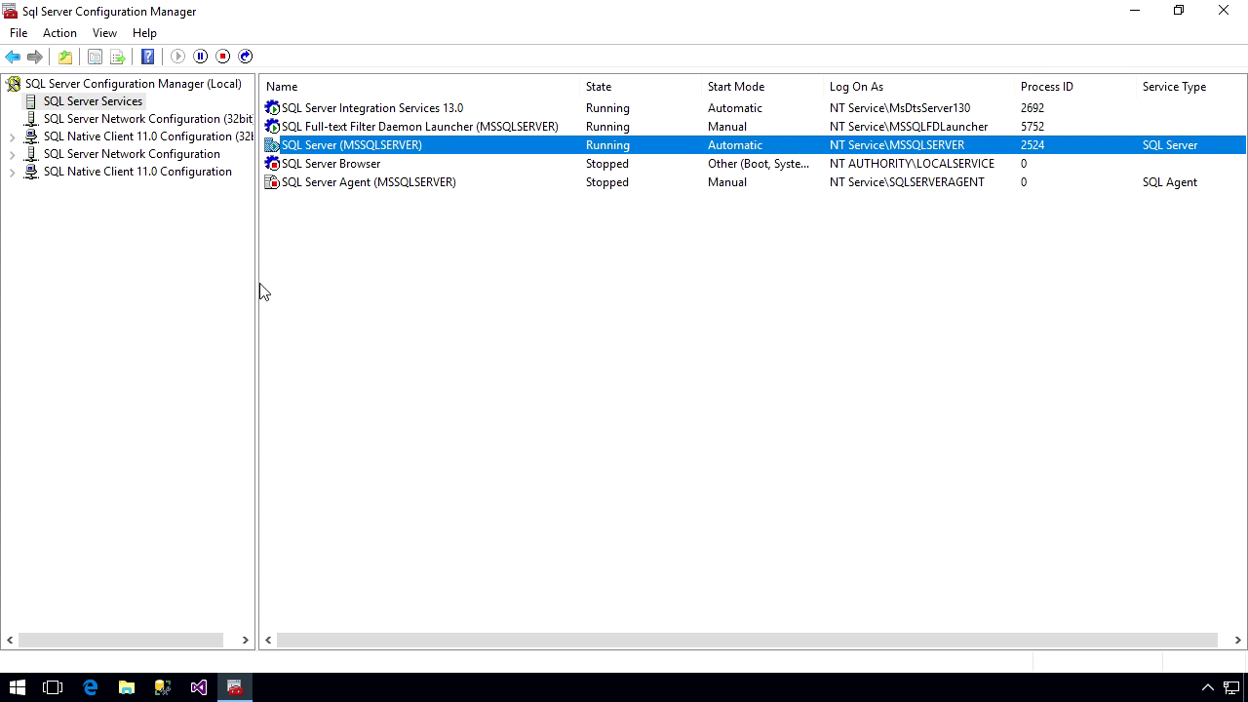
Widen the console tree to show full node names and view both the 32-bit and the regular SQL Server Network Configuration
drag(256, 289, 308, 288)
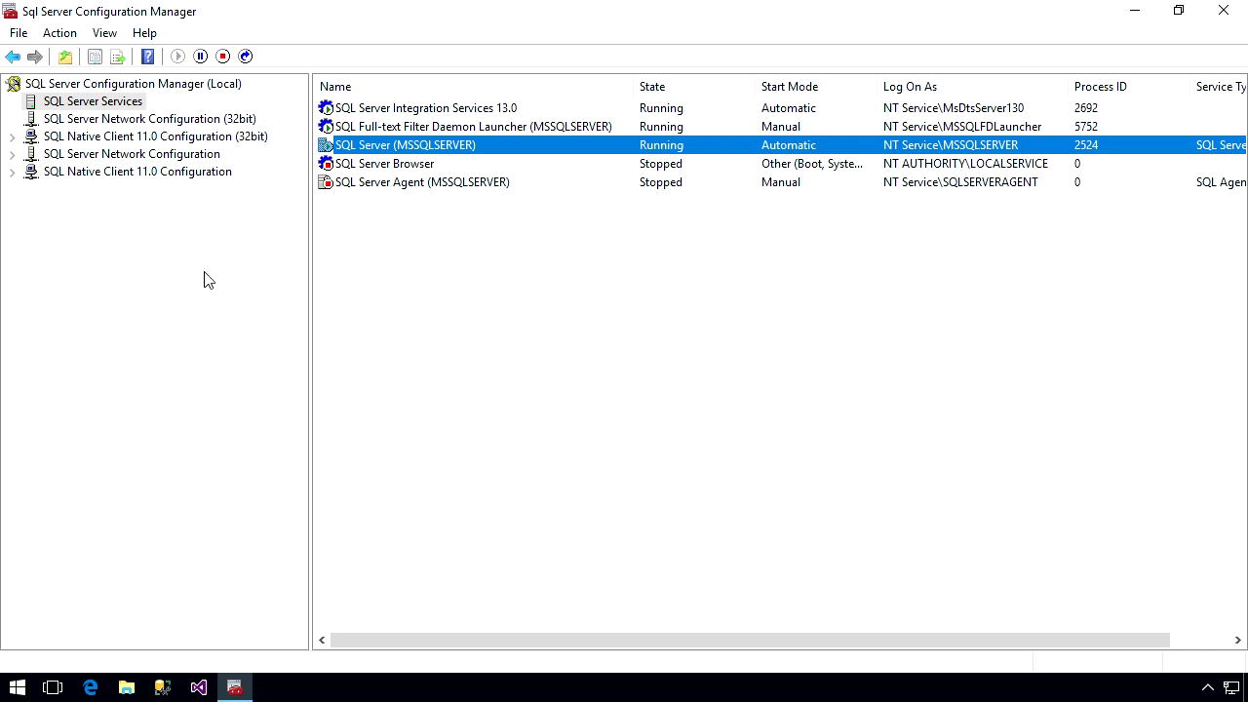
click(178, 121)
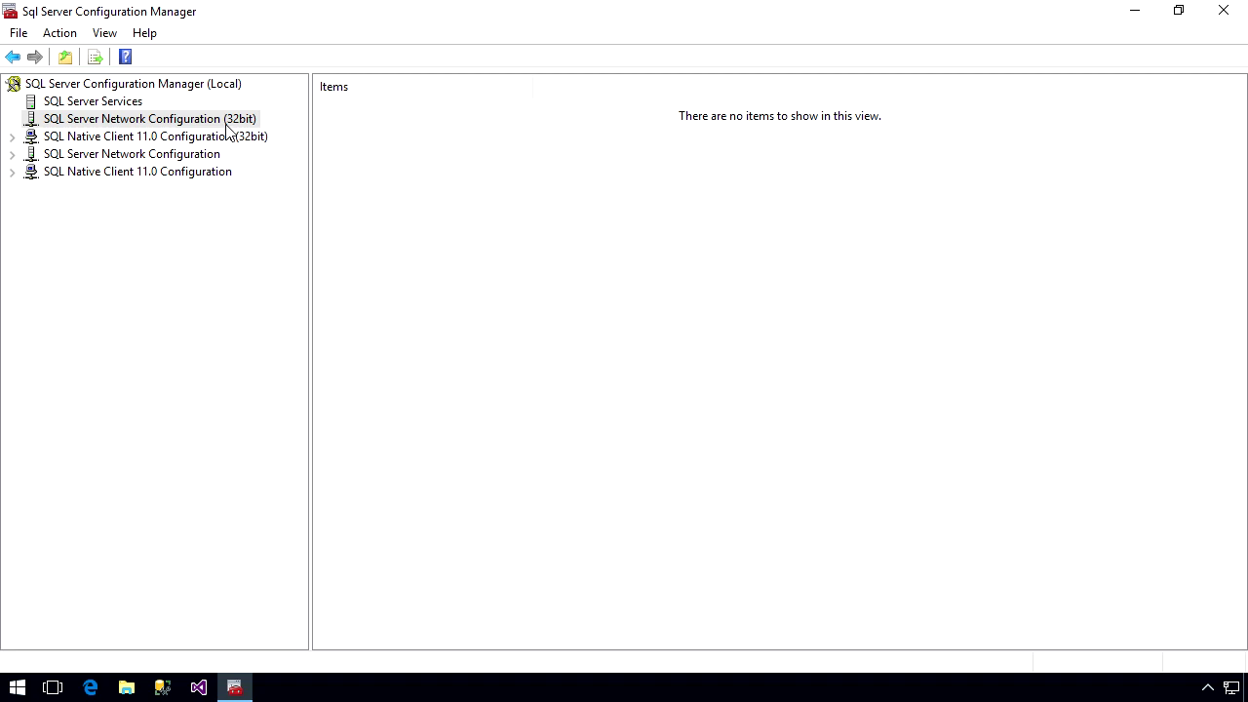
click(129, 156)
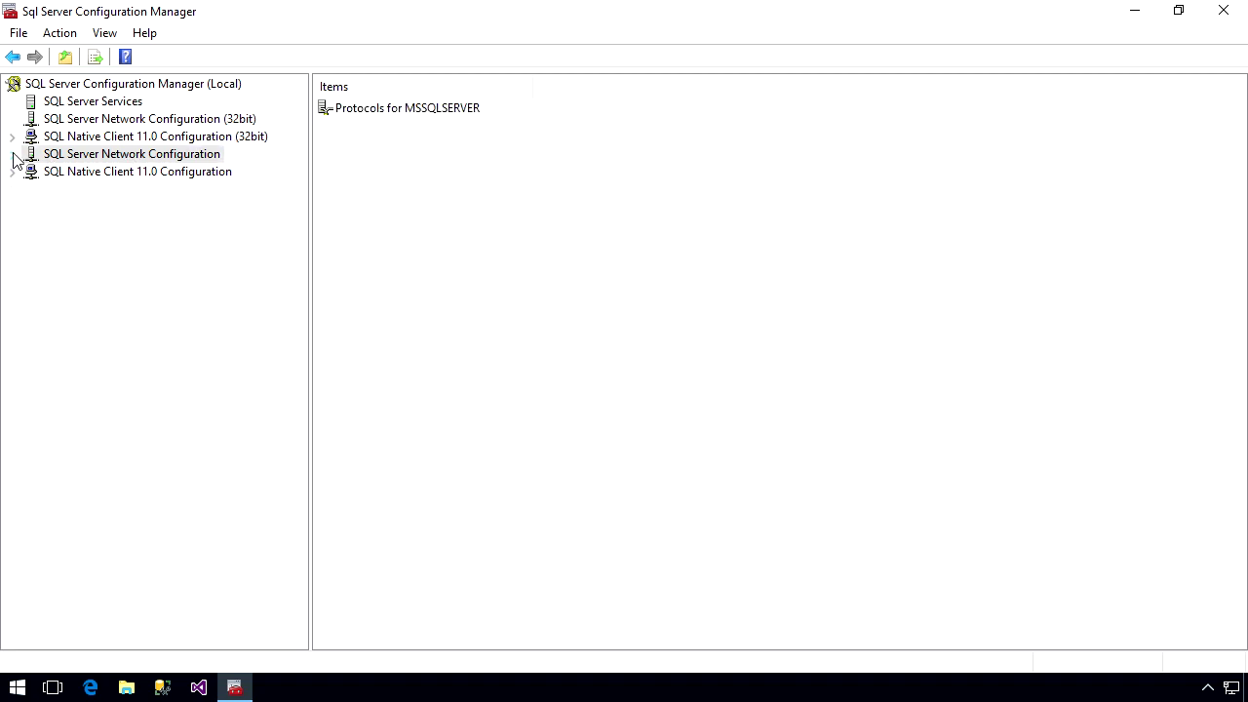
Enable the TCP/IP protocol for MSSQLSERVER under SQL Server Network Configuration and acknowledge the restart warning
click(13, 154)
click(120, 174)
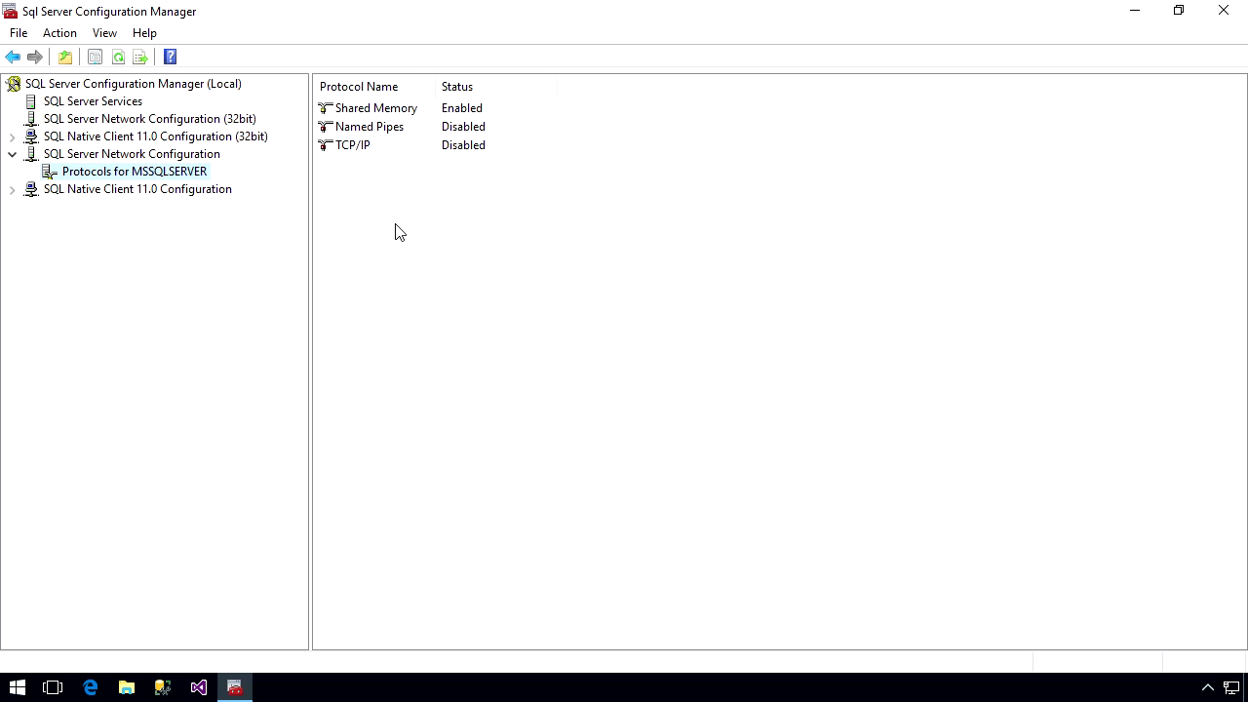
right_click(355, 150)
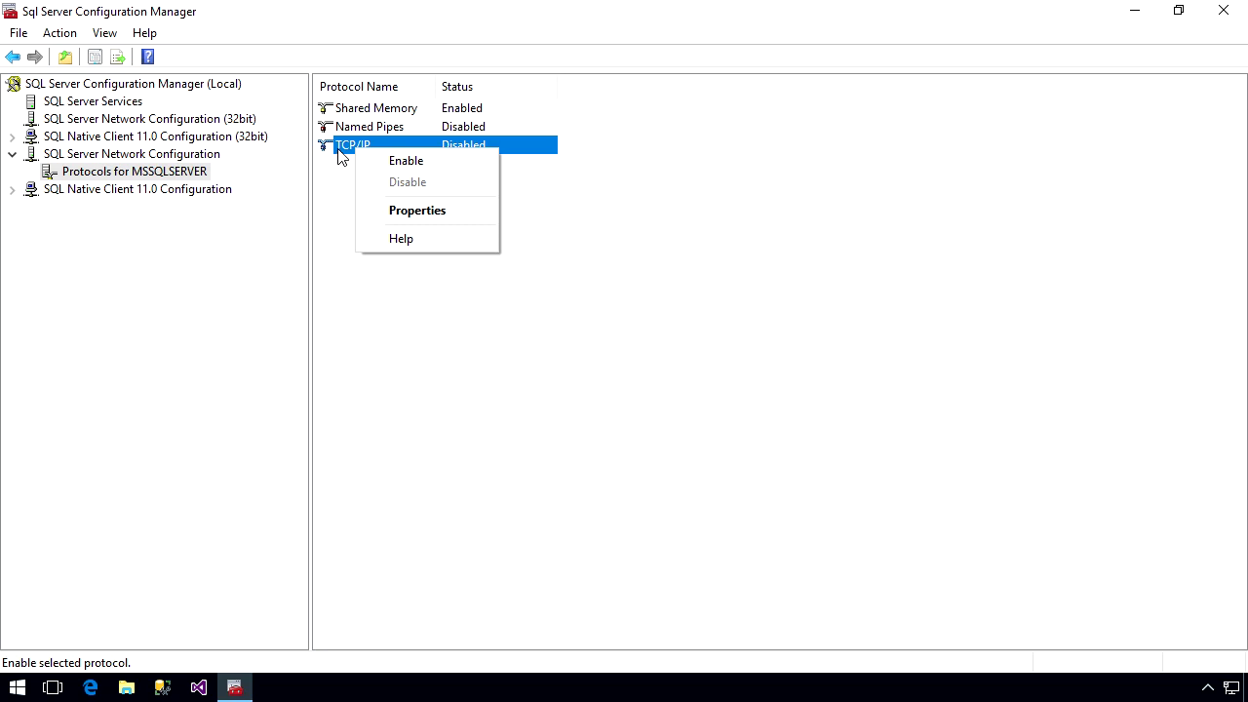
click(405, 164)
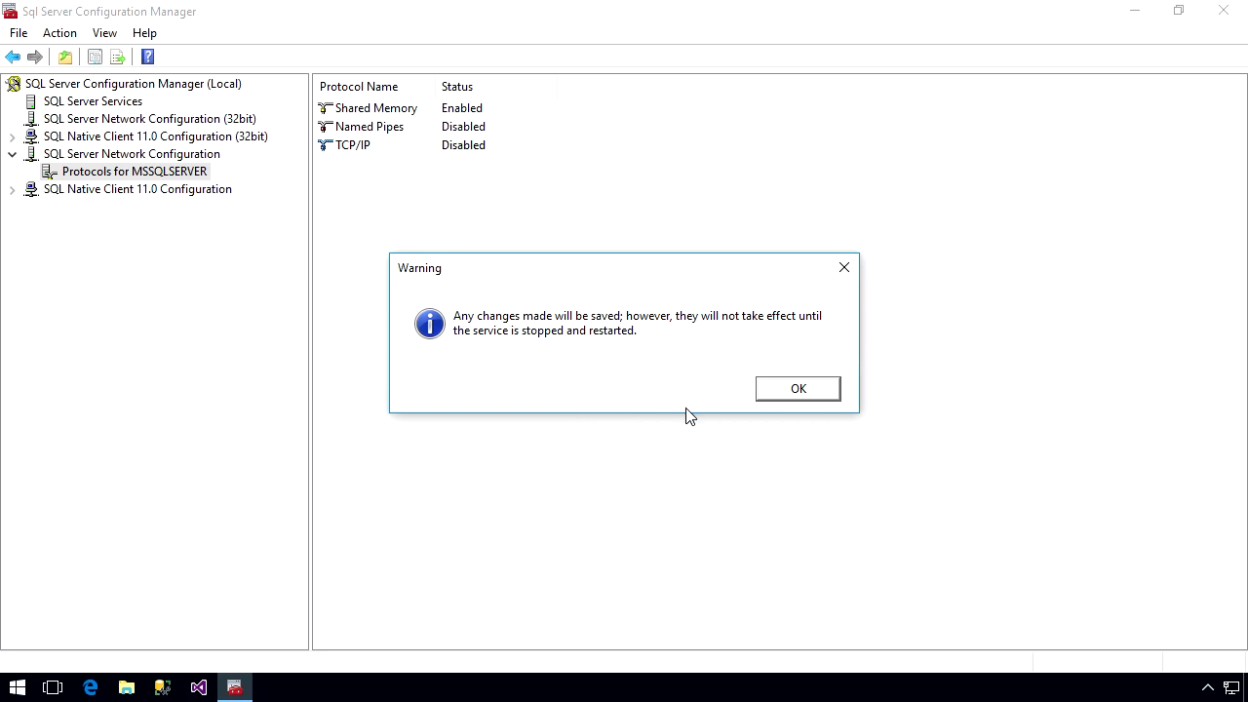
click(789, 388)
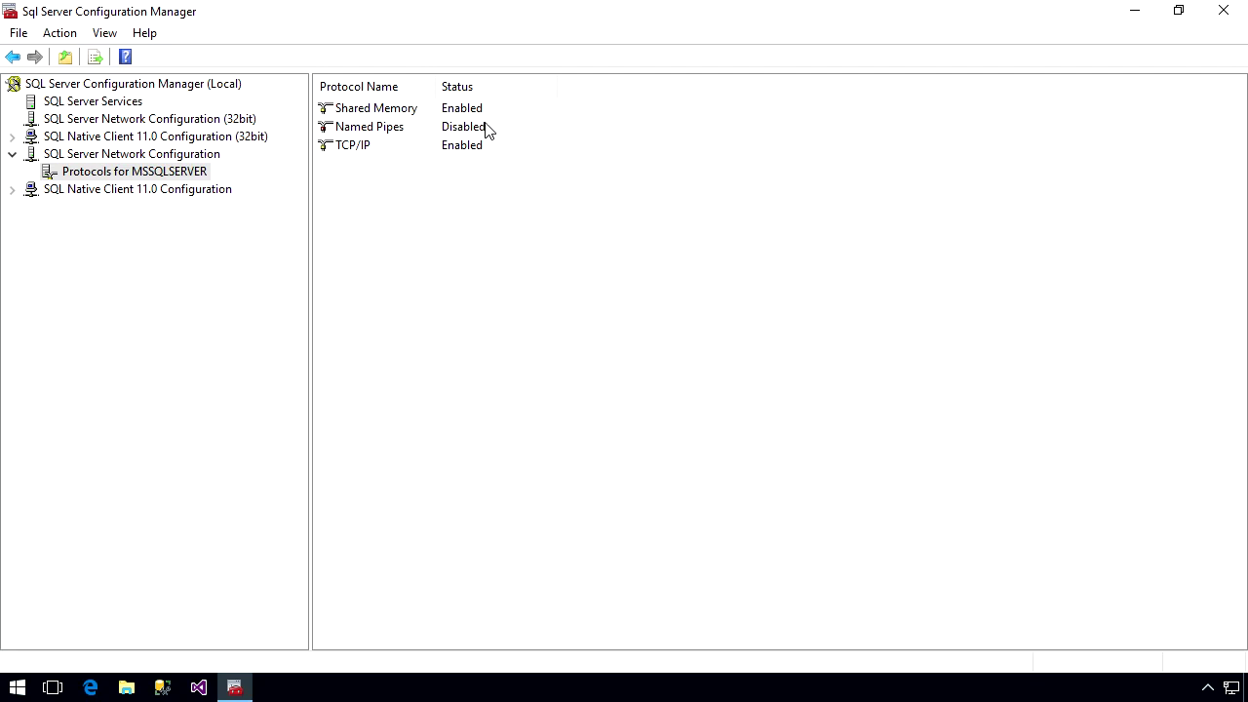
Examine the Protocol and Server properties of a new alias under SQL Native Client 11.0 Configuration, and cancel without creating it
click(154, 194)
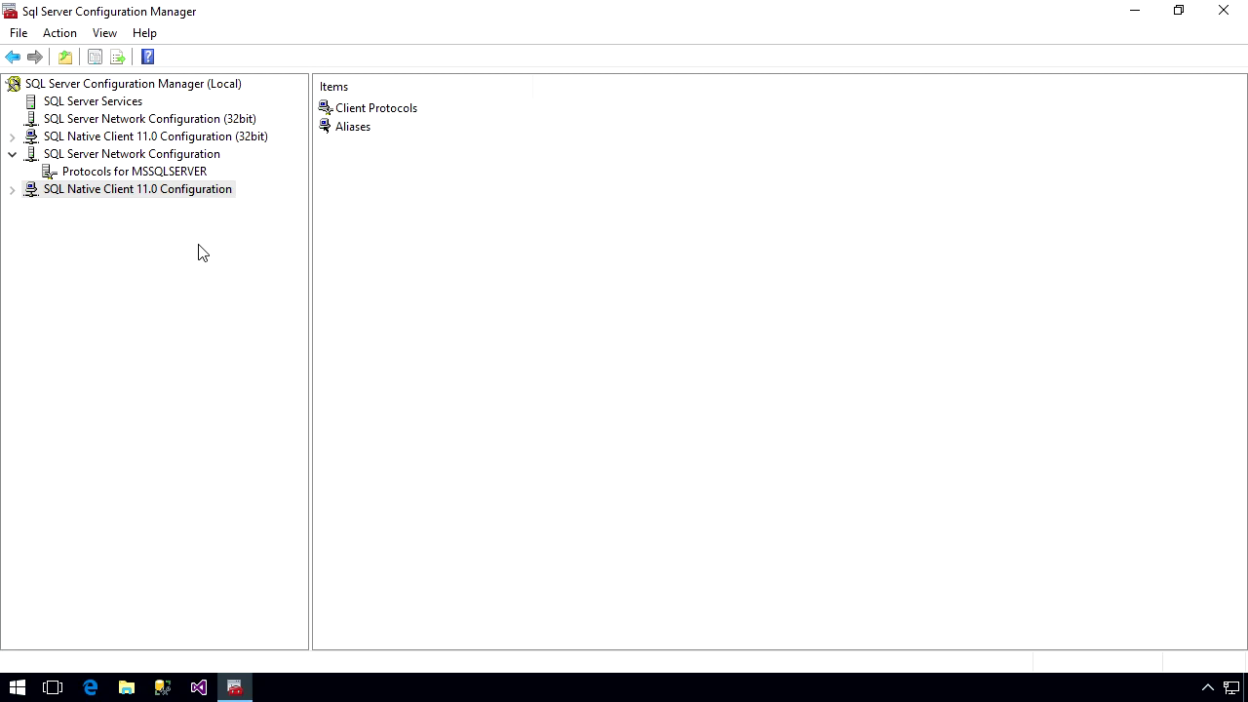
click(11, 191)
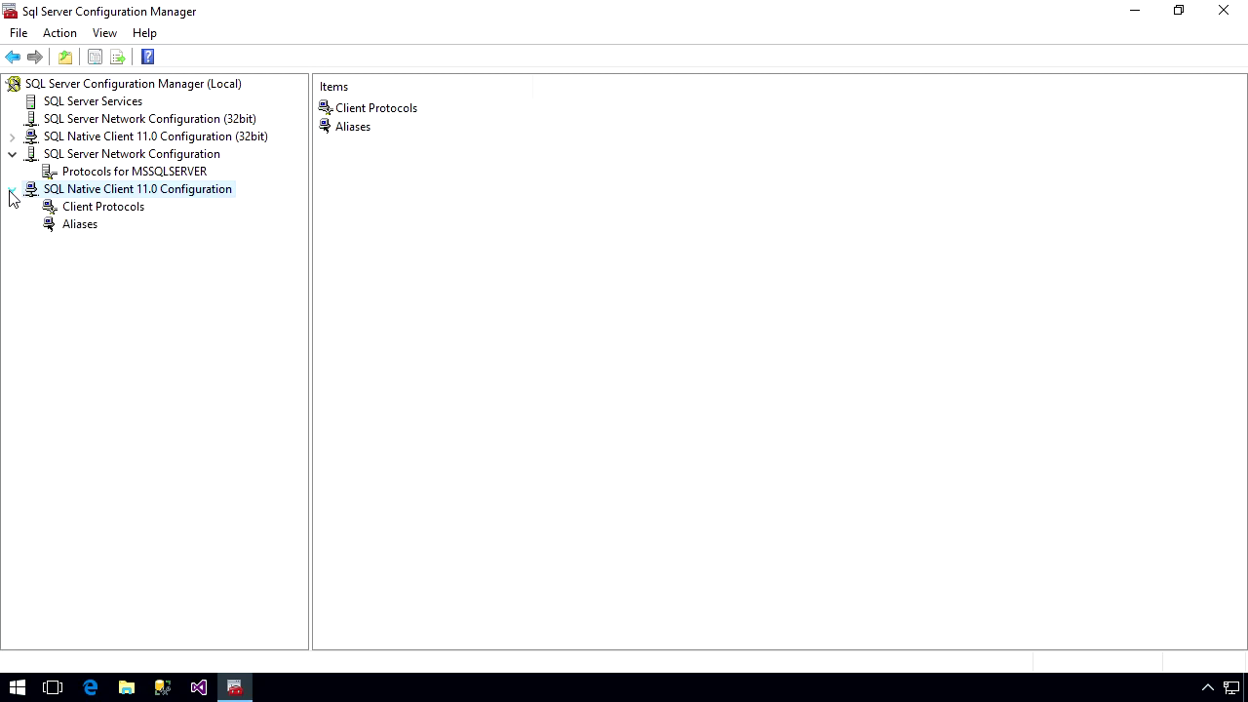
click(86, 231)
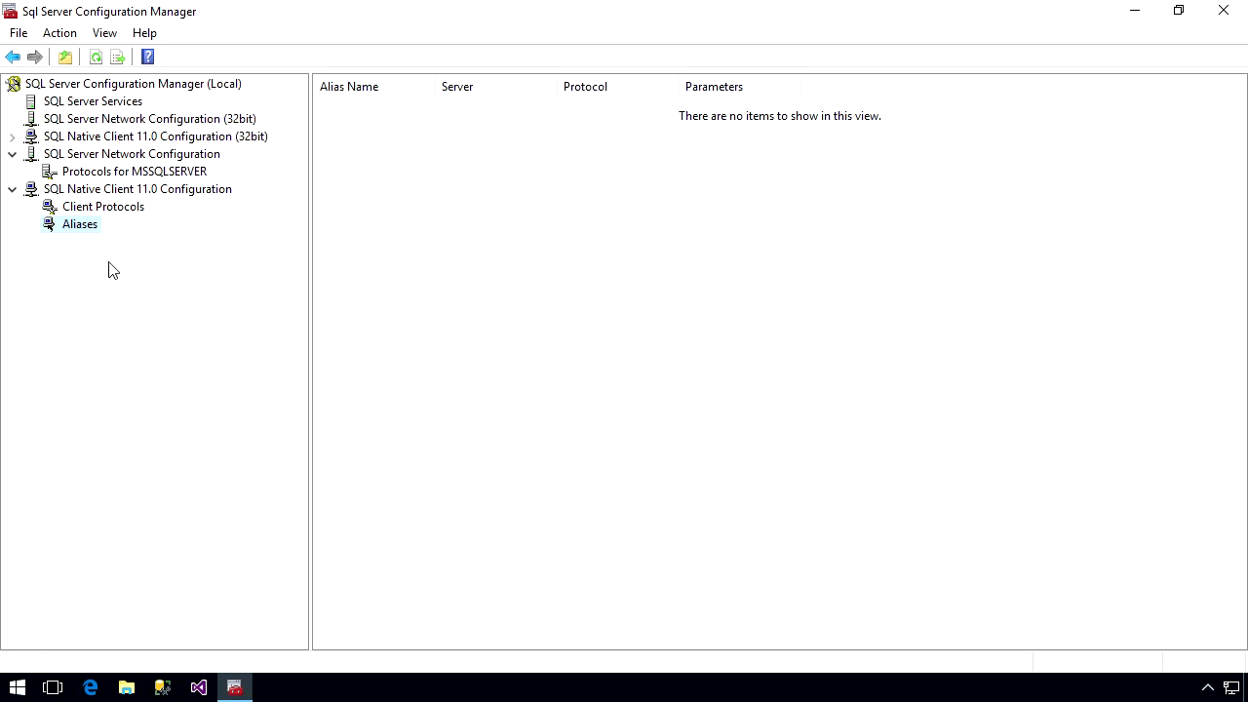
right_click(86, 234)
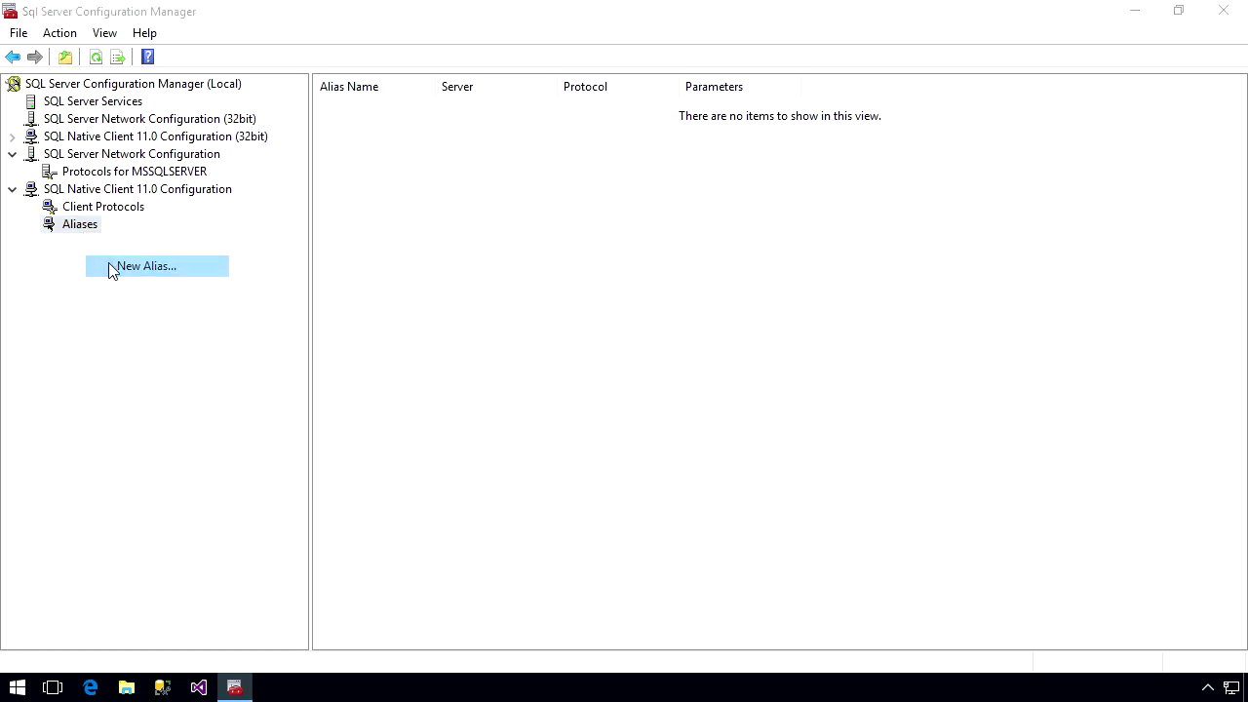
click(111, 269)
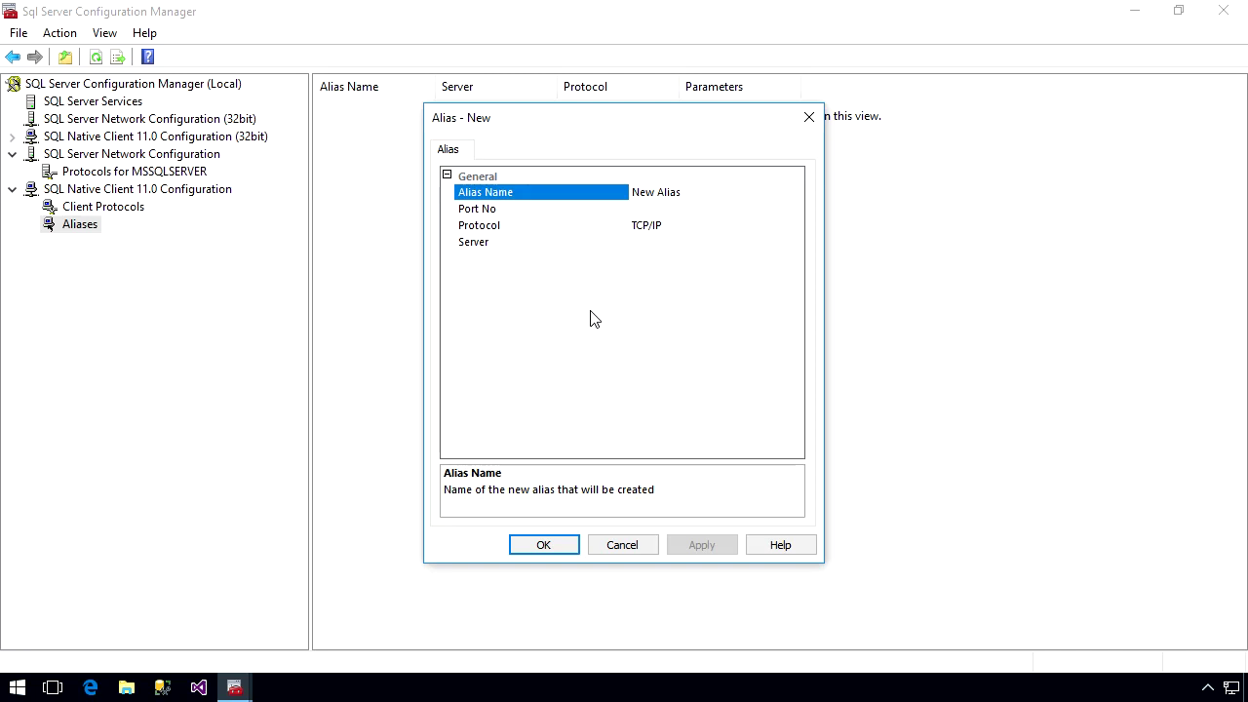
click(503, 226)
click(490, 243)
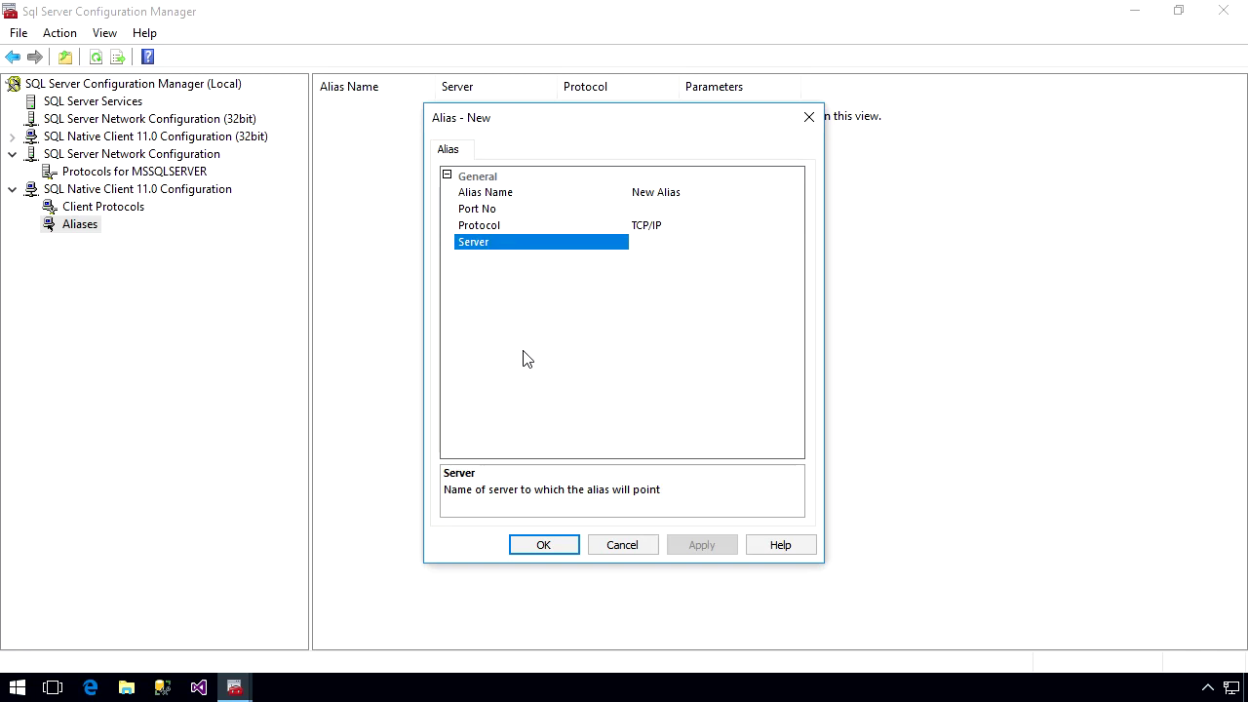
click(638, 547)
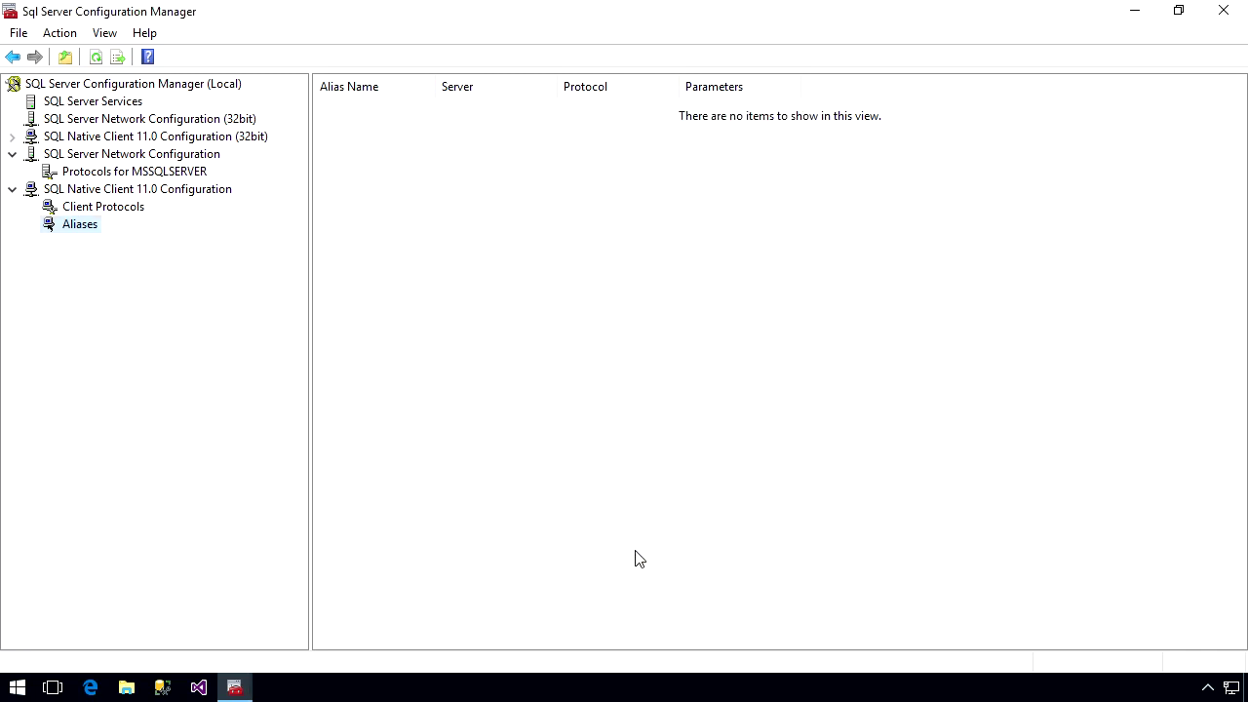